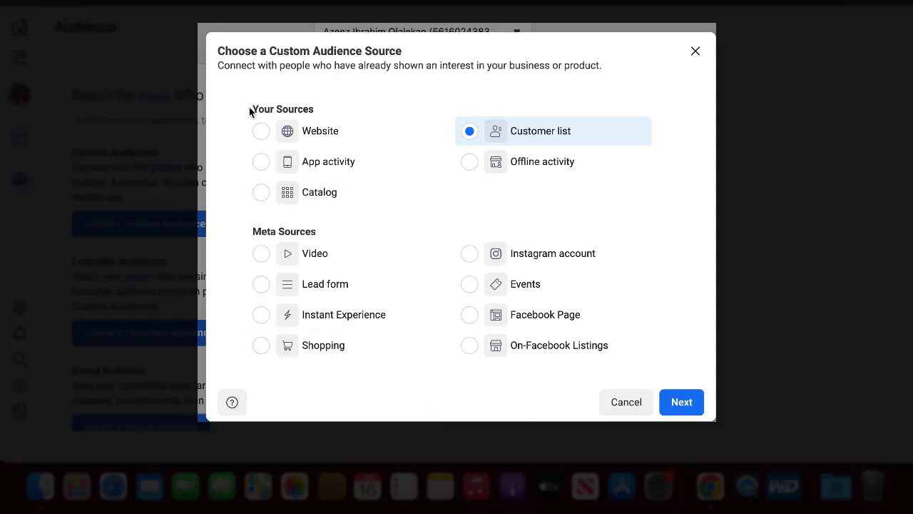
drag(251, 109, 314, 109)
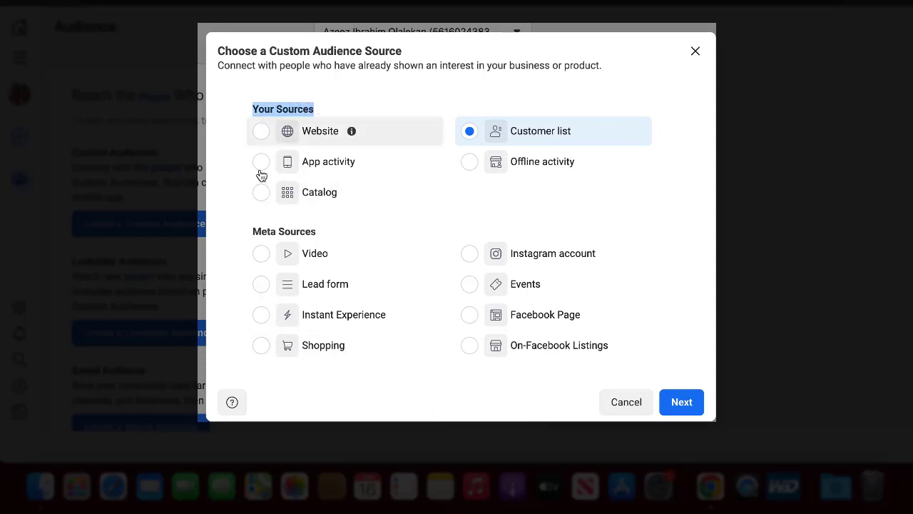
click(234, 236)
drag(234, 234, 317, 235)
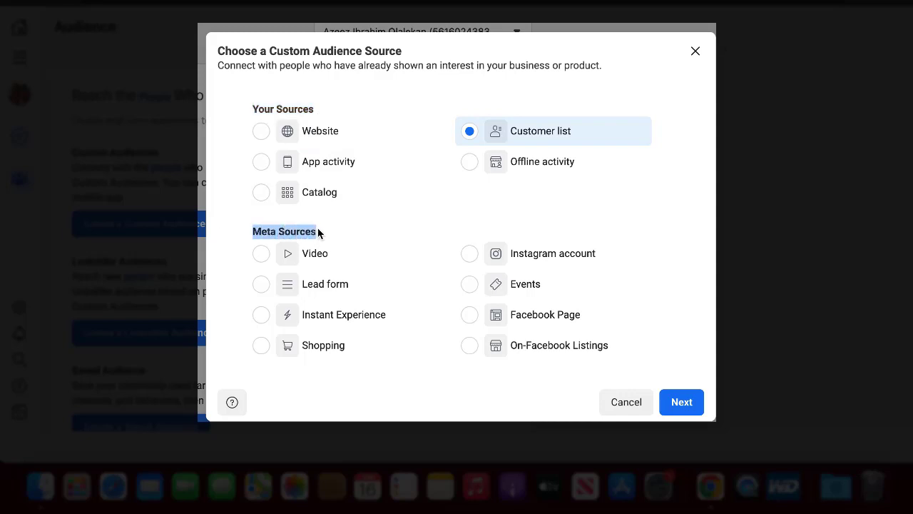
click(318, 232)
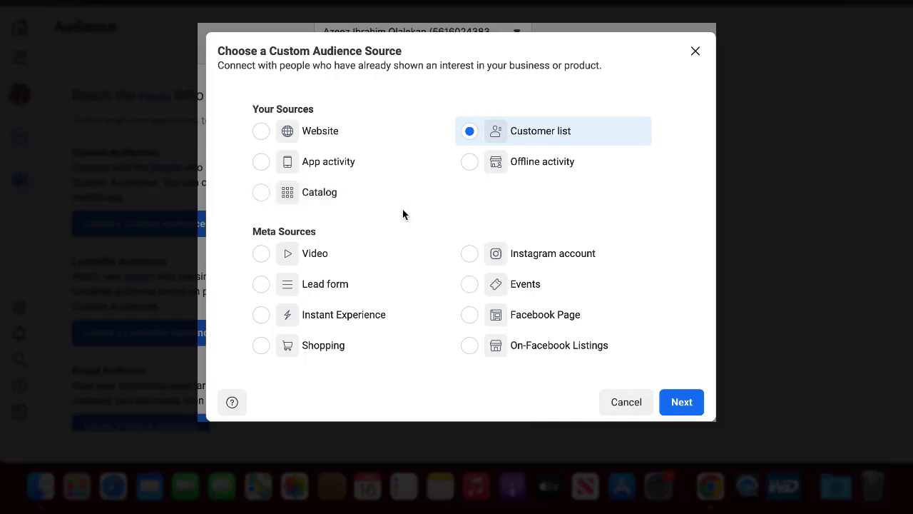
drag(244, 232, 315, 234)
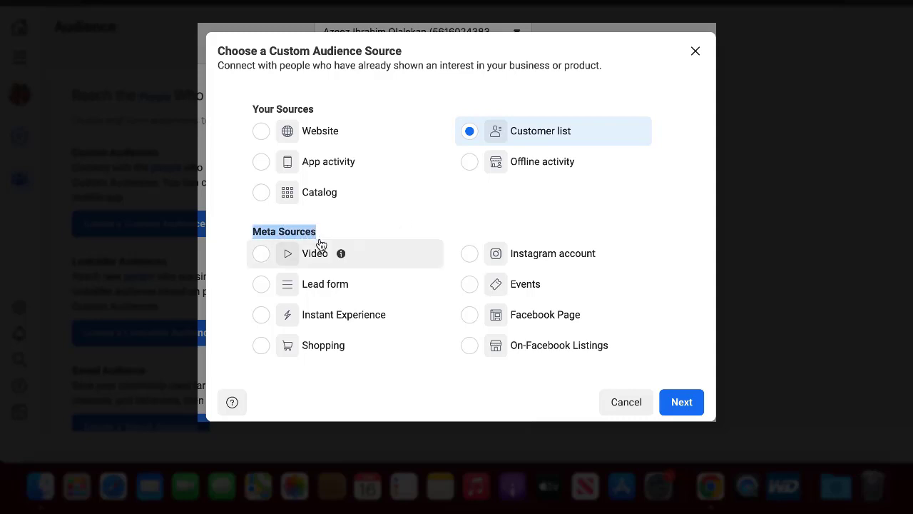
click(309, 233)
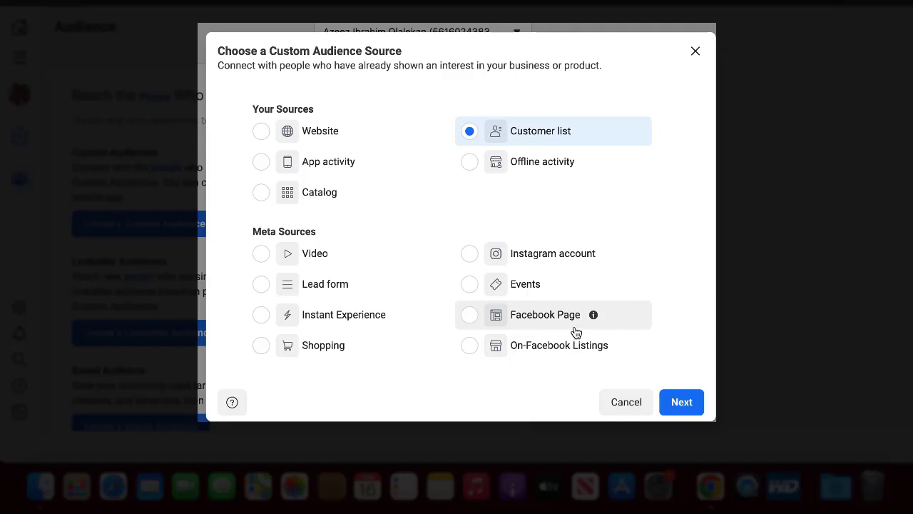
Step: Choose Video as the custom audience source and set the engagement to people who have watched at 75% of the video
click(260, 255)
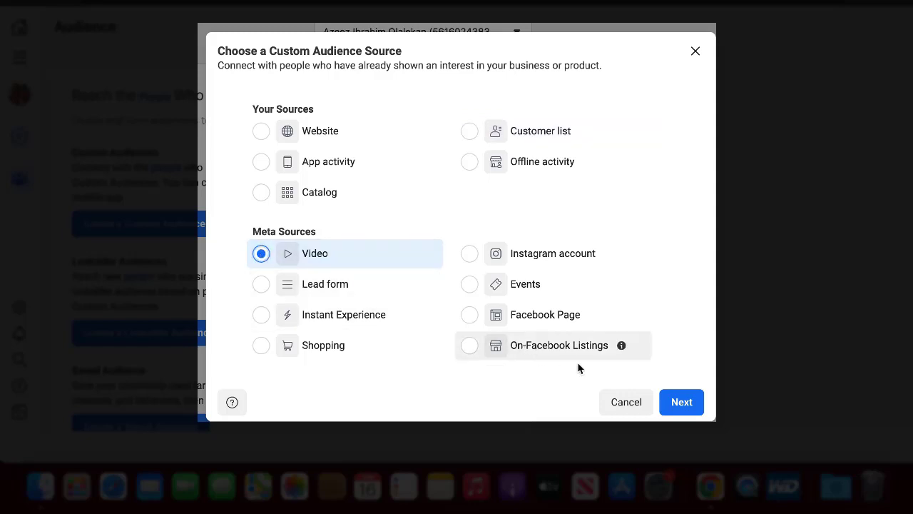
click(683, 407)
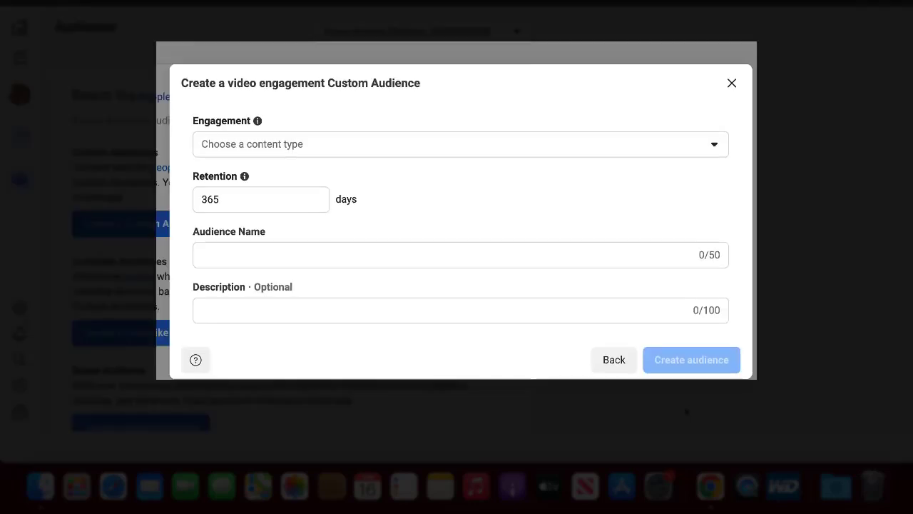
click(383, 145)
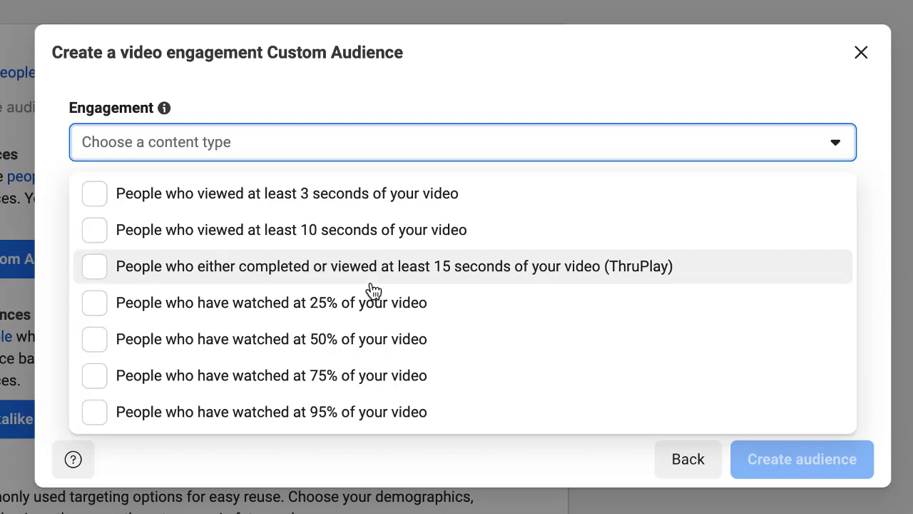
click(346, 376)
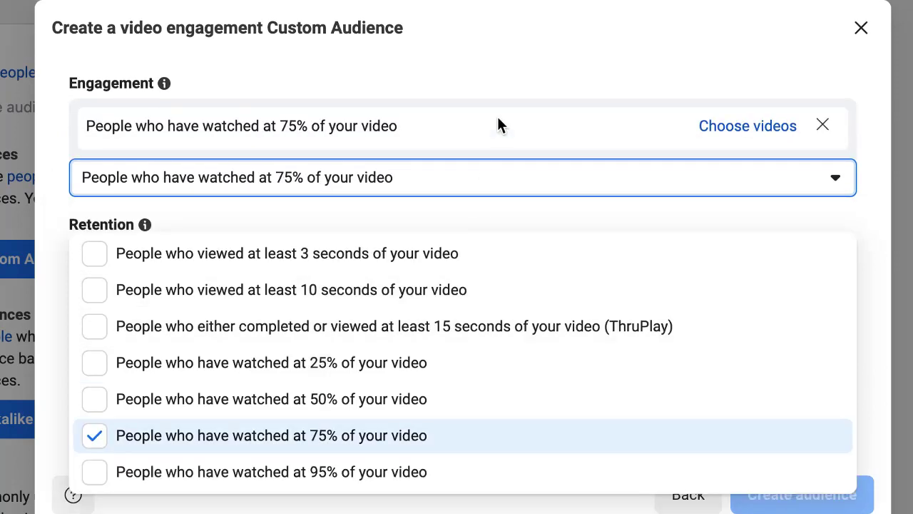
click(520, 91)
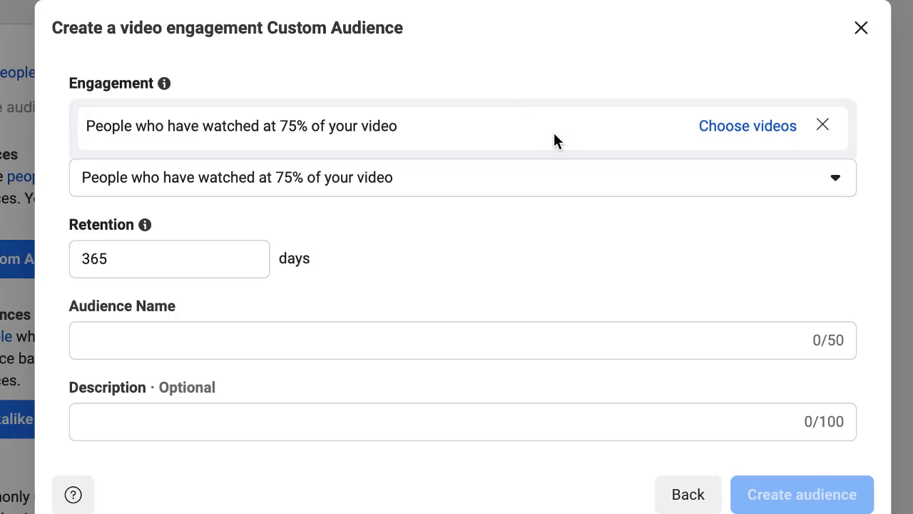
Step: Start choosing videos for the 75% engagement rule and switch the video list to a different Facebook Page
click(711, 127)
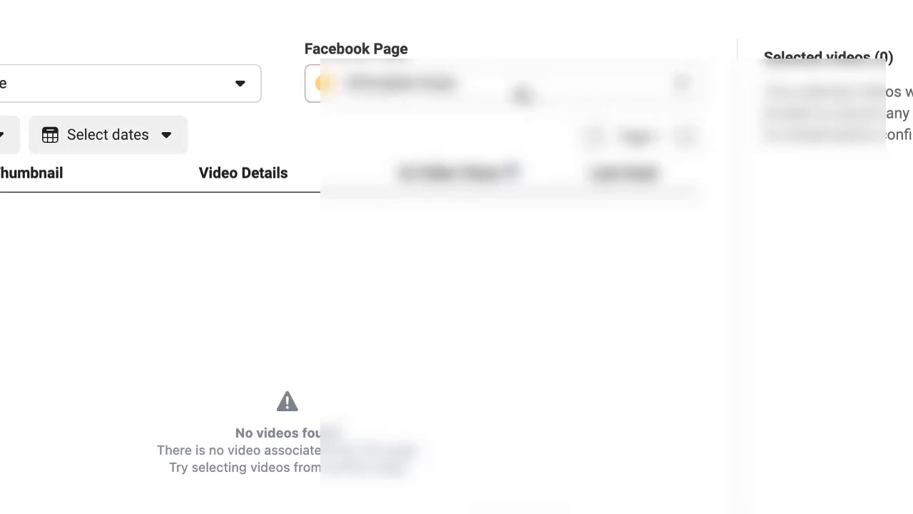
click(522, 95)
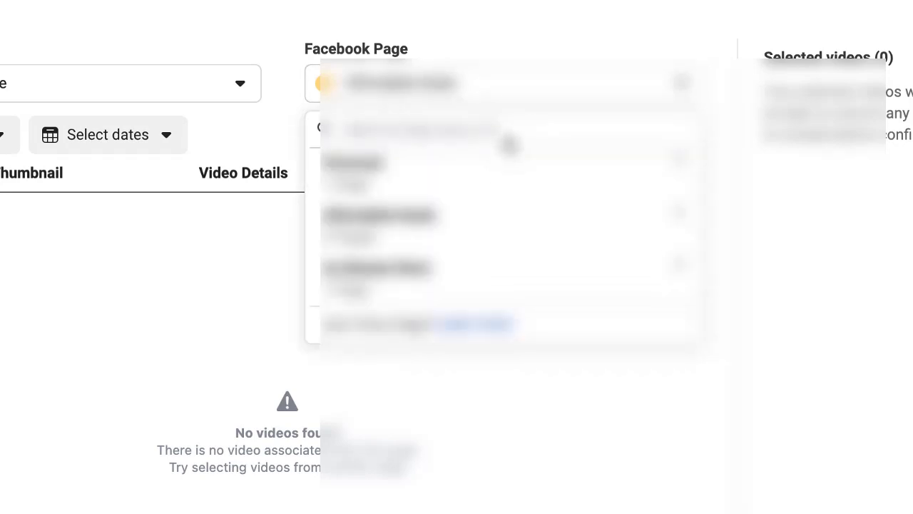
click(526, 221)
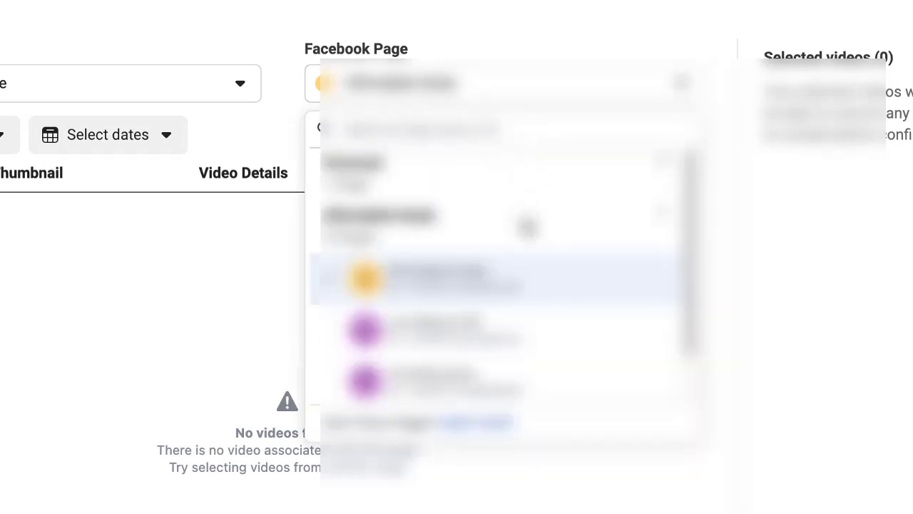
scroll(526, 227, down, 1)
scroll(512, 307, up, 1)
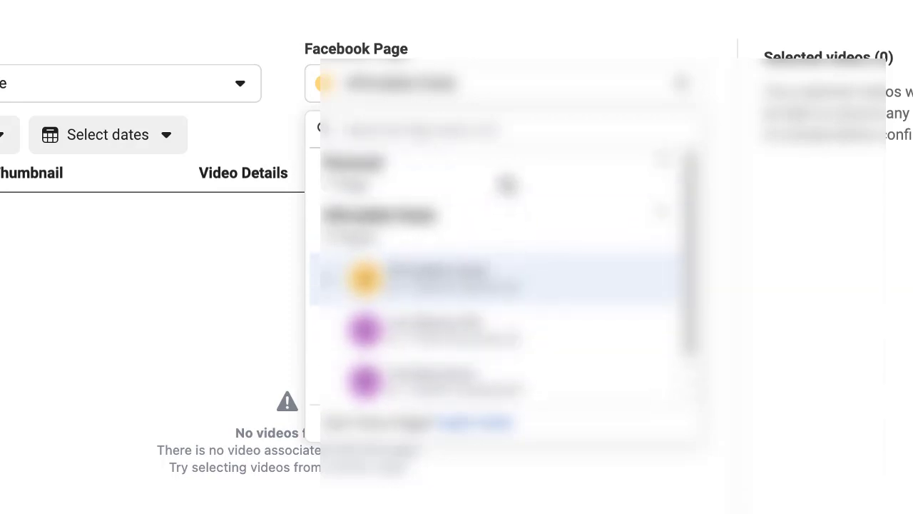
click(506, 184)
click(508, 221)
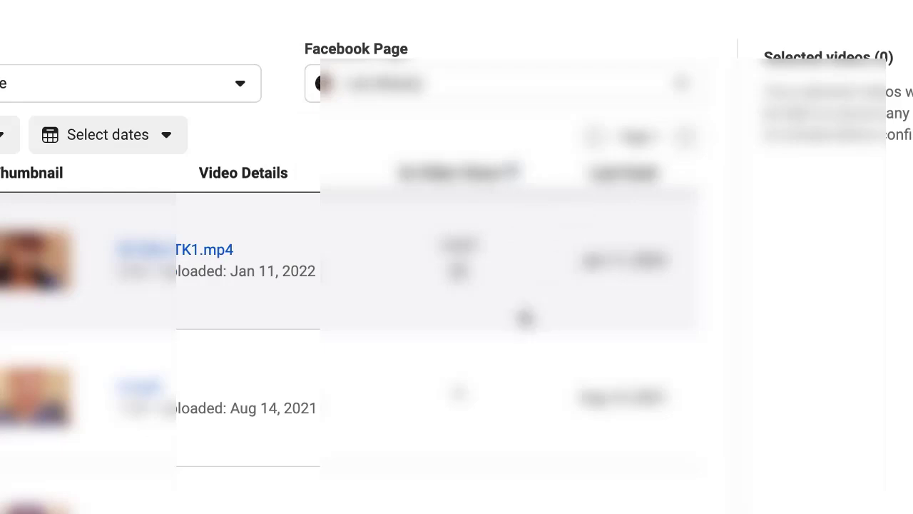
Step: Select the videos last used on Jan 11, 2022 and Jul 31, 2021, and confirm the selection
scroll(373, 356, down, 1)
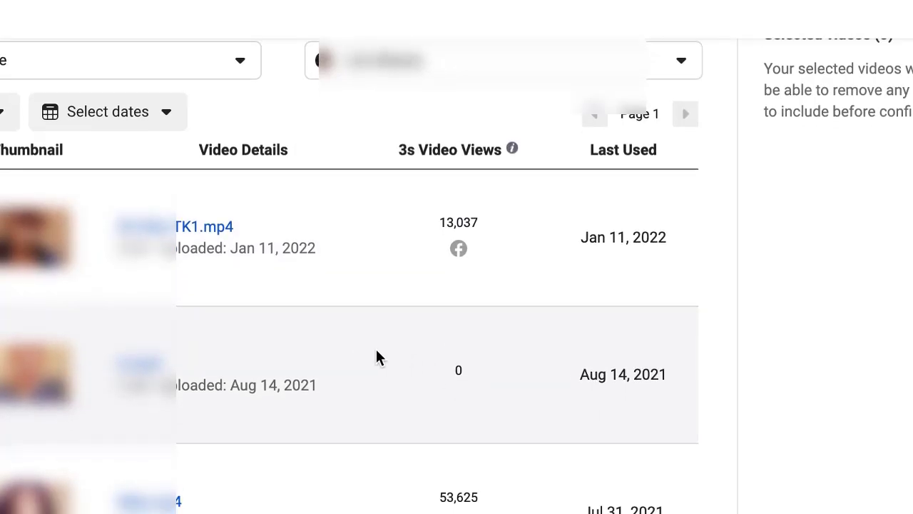
scroll(377, 357, down, 2)
scroll(376, 357, up, 1)
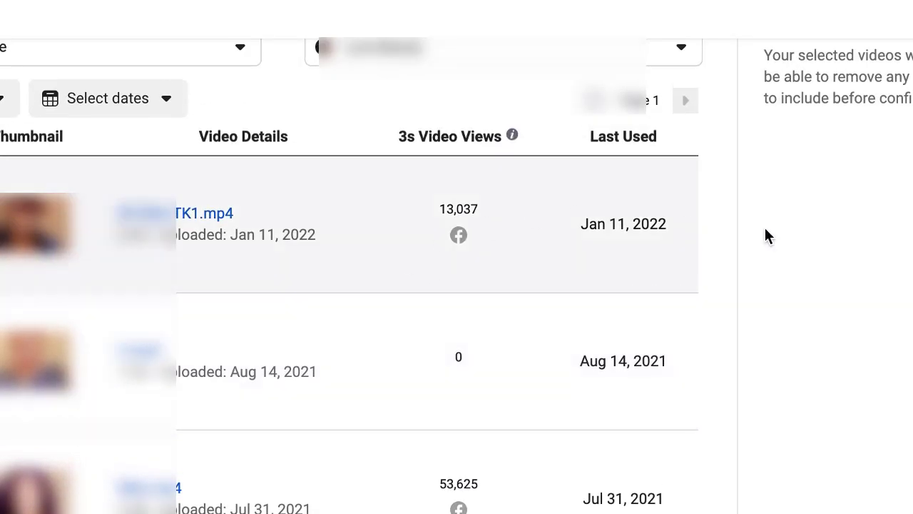
scroll(785, 237, up, 1)
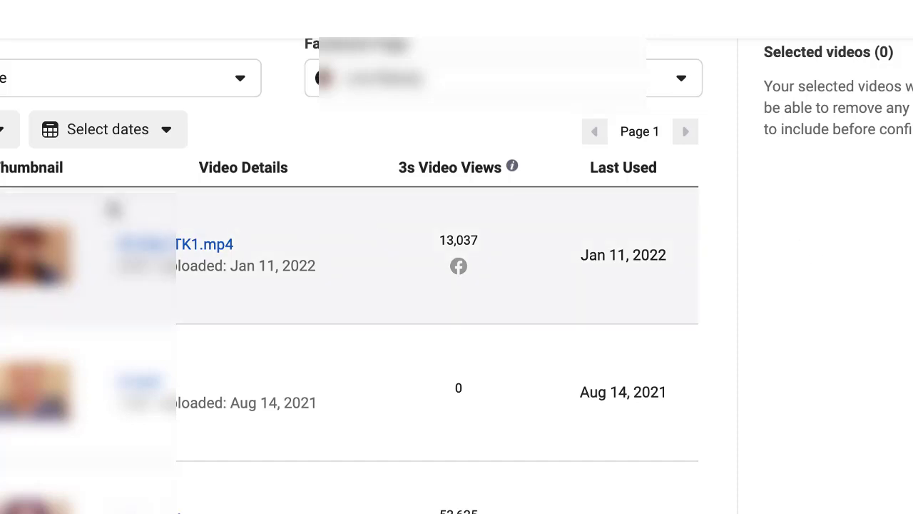
click(110, 206)
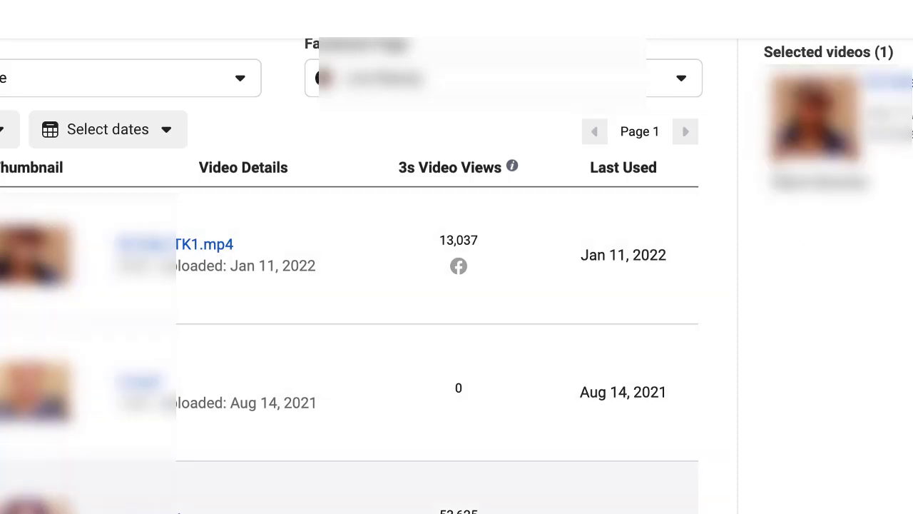
click(428, 503)
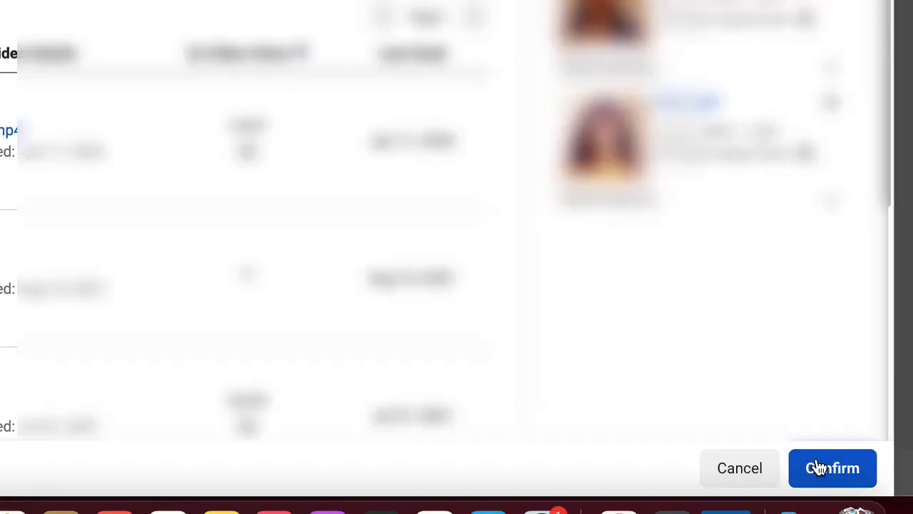
click(819, 468)
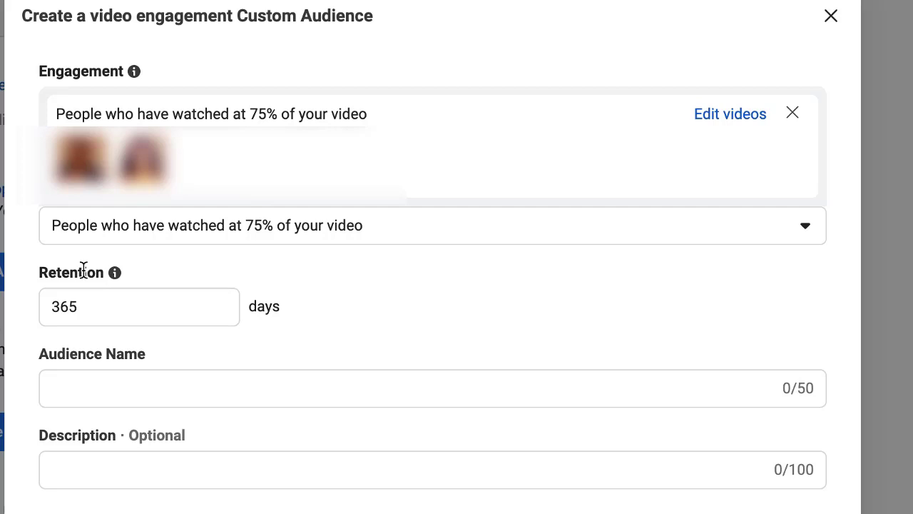
Step: Name the audience "SNE | 75% VV" and create the video engagement custom audience
click(104, 388)
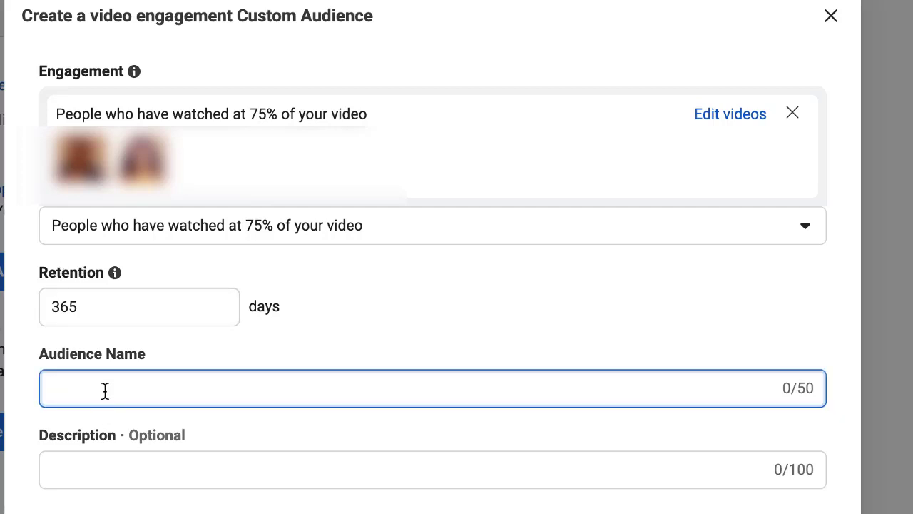
text(SNE | V)
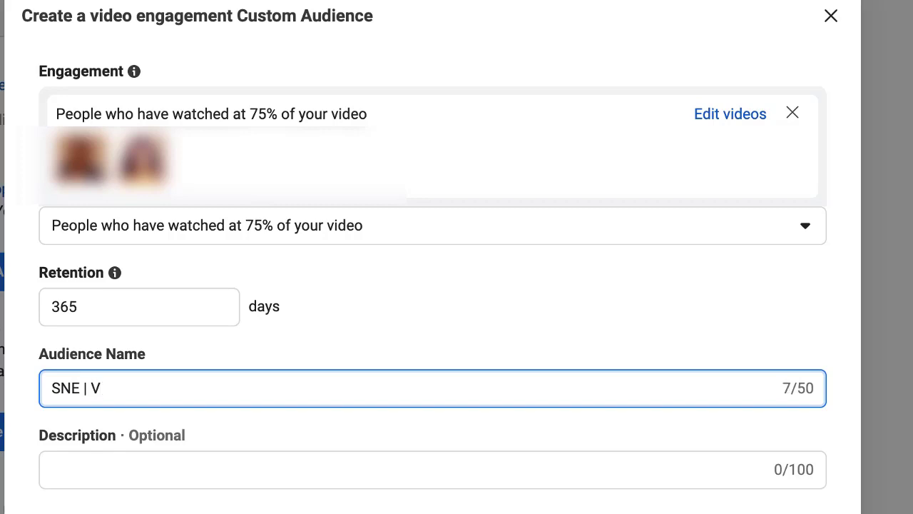
key(BackSpace)
text(75% VV)
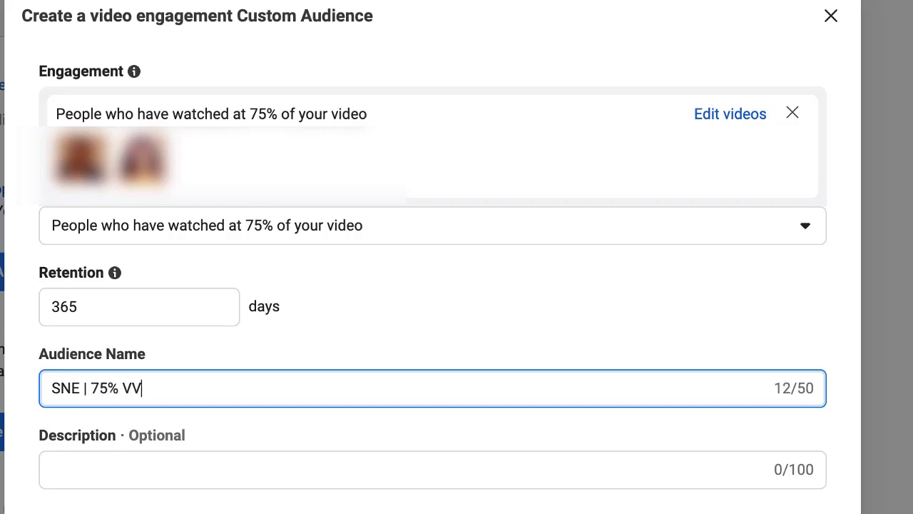
click(222, 411)
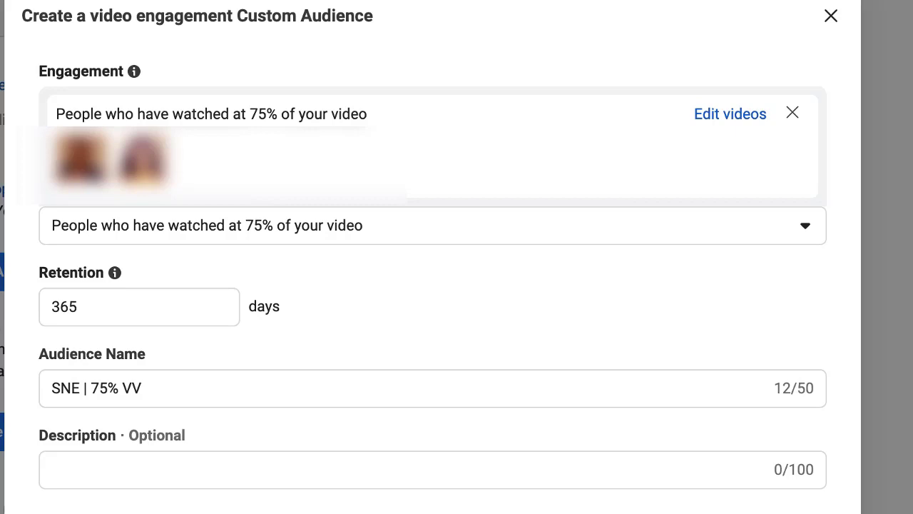
click(757, 513)
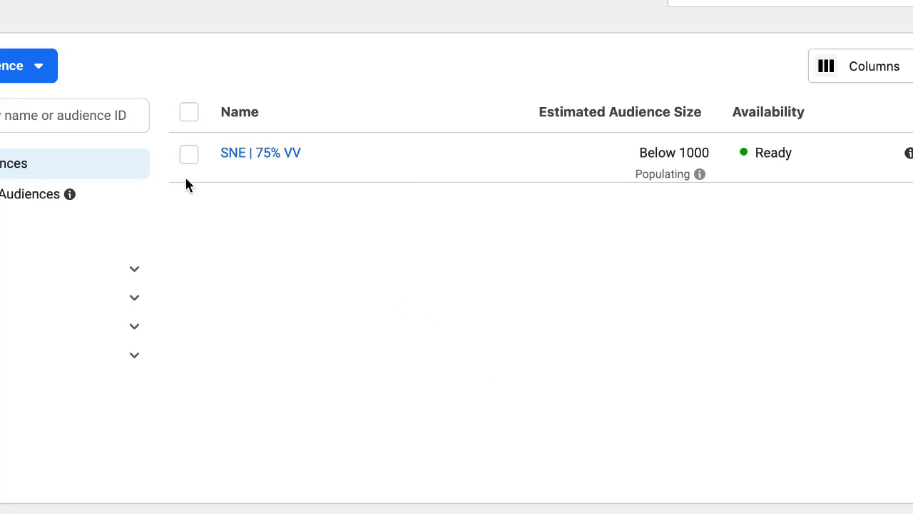
Step: Start creating a lookalike audience from the SNE | 75% VV audience
click(188, 155)
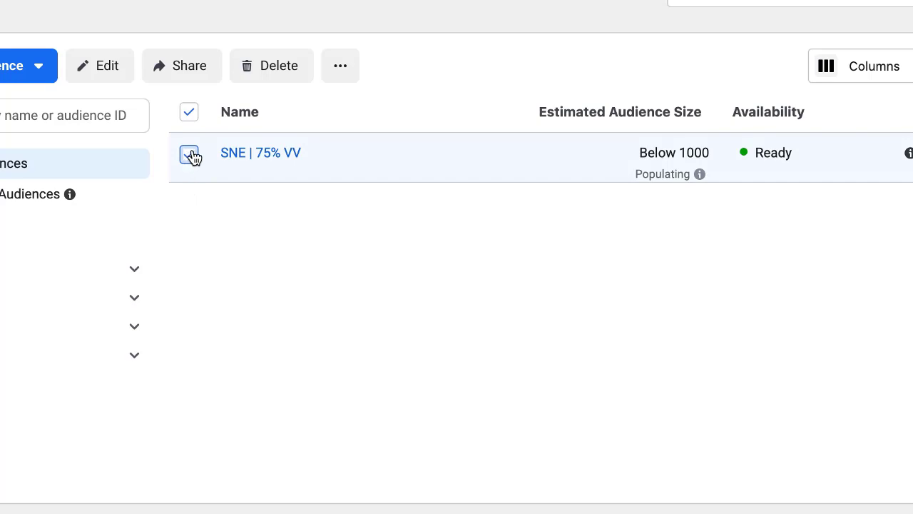
click(340, 66)
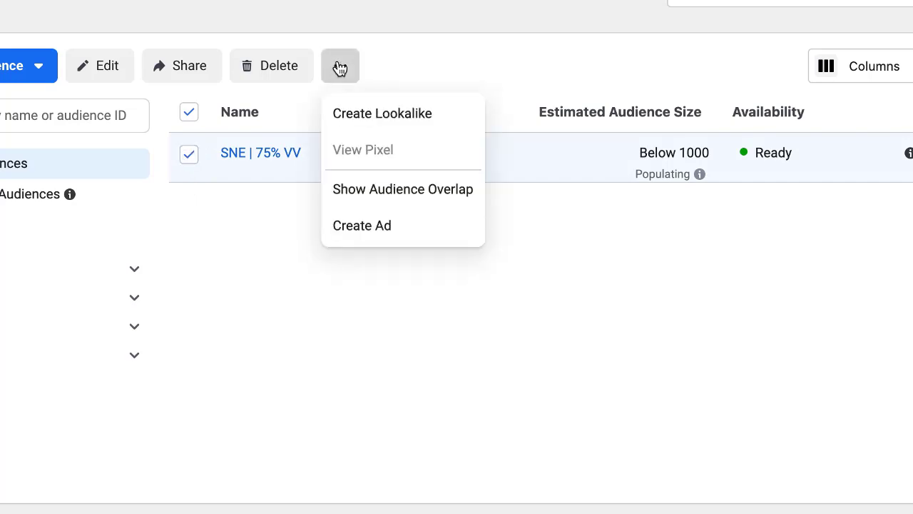
click(359, 112)
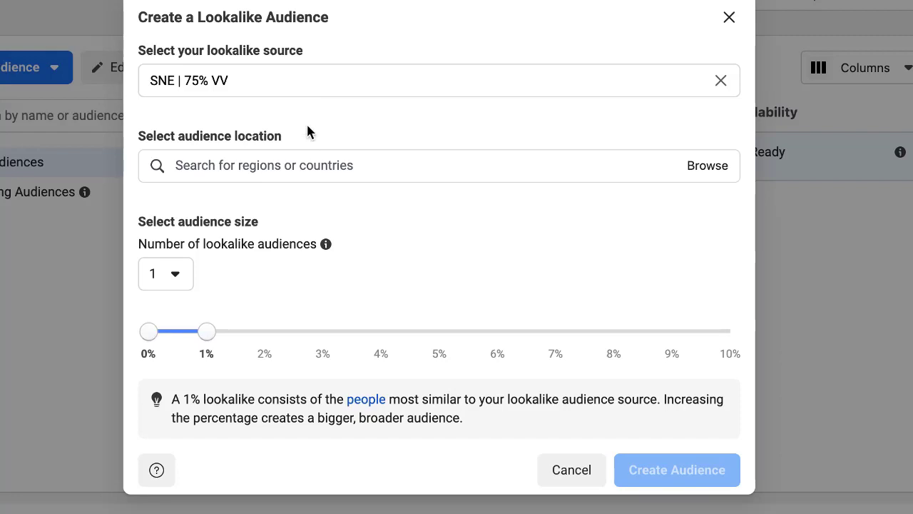
Step: Set the lookalike audience's location to Nigeria and its size to 5%
click(307, 165)
text(Nigeria)
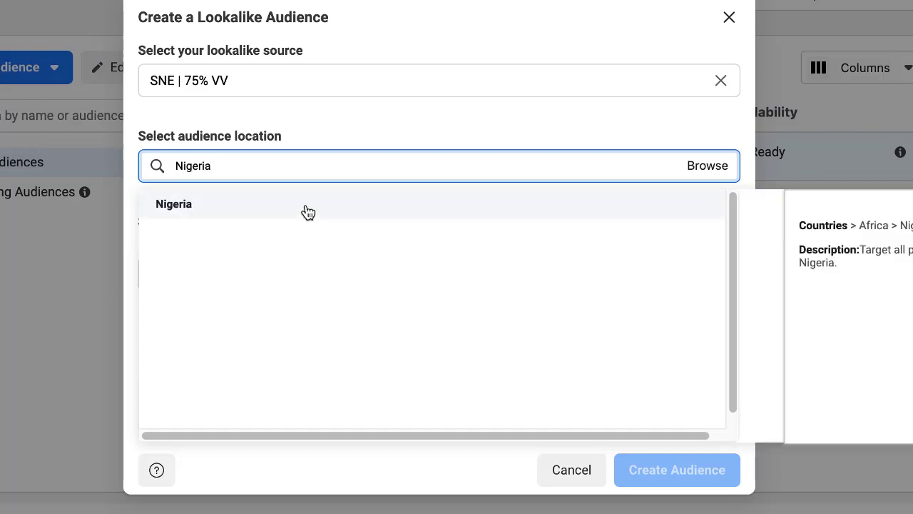
click(307, 212)
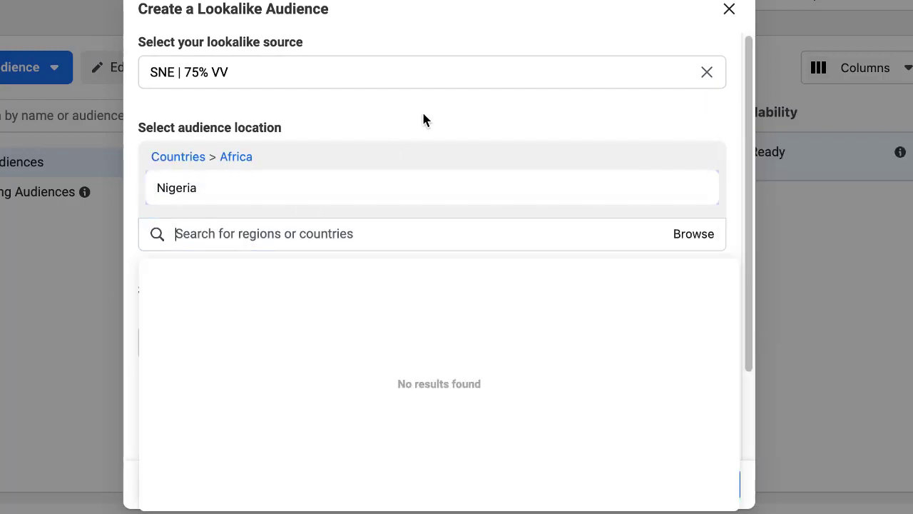
scroll(433, 115, down, 2)
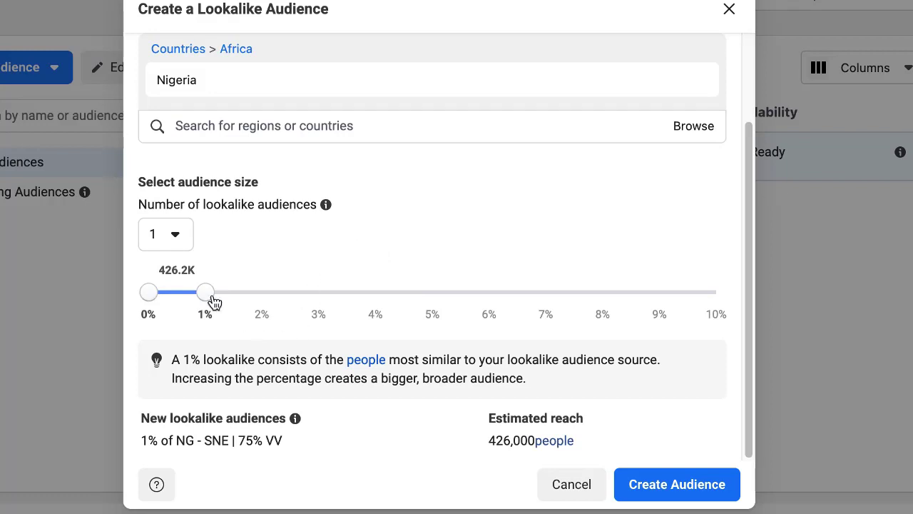
drag(279, 300, 433, 302)
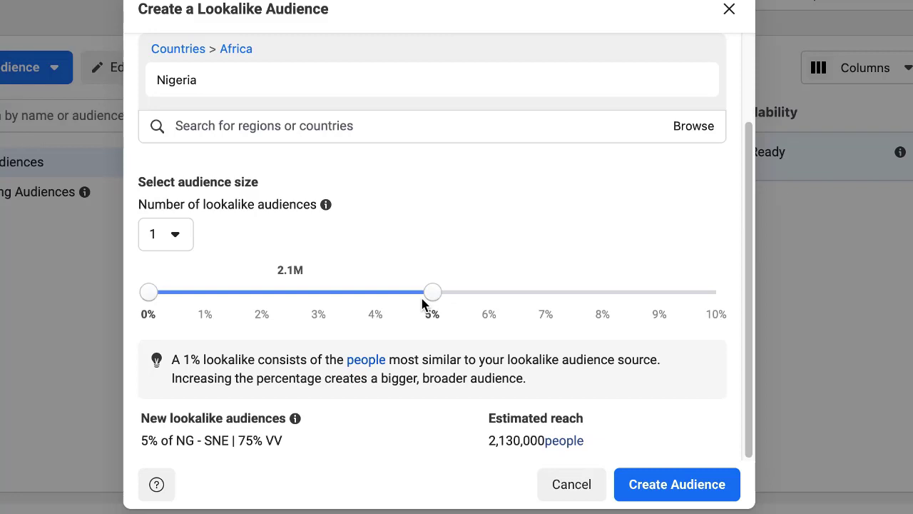
scroll(485, 274, up, 3)
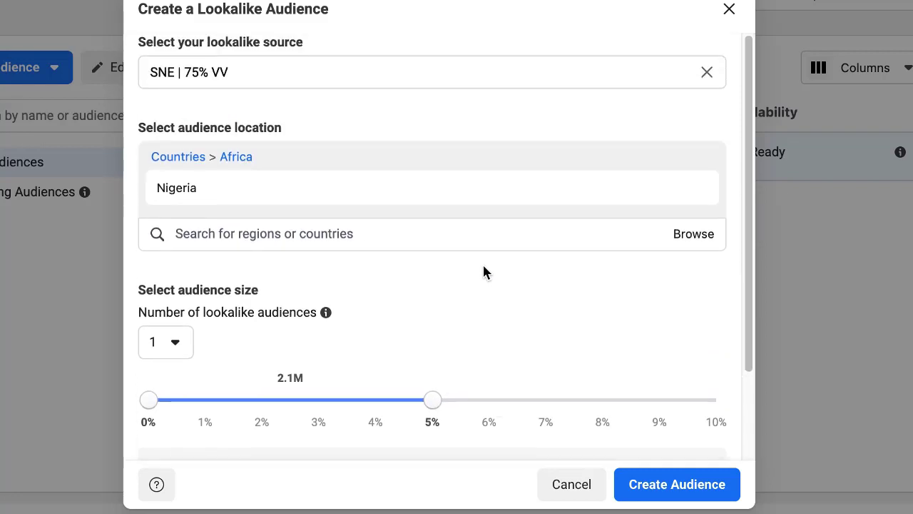
scroll(484, 274, down, 3)
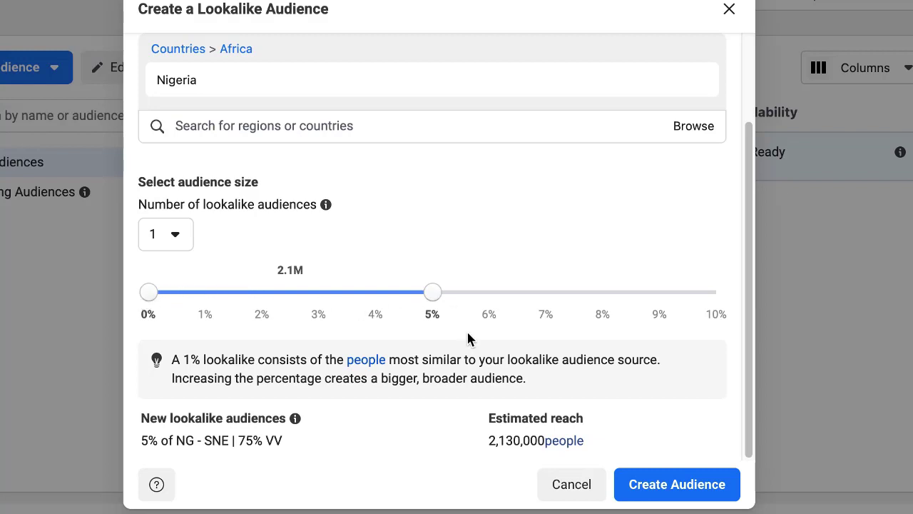
Step: Create the 5% Nigeria lookalike audience from the SNE | 75% VV source
click(651, 491)
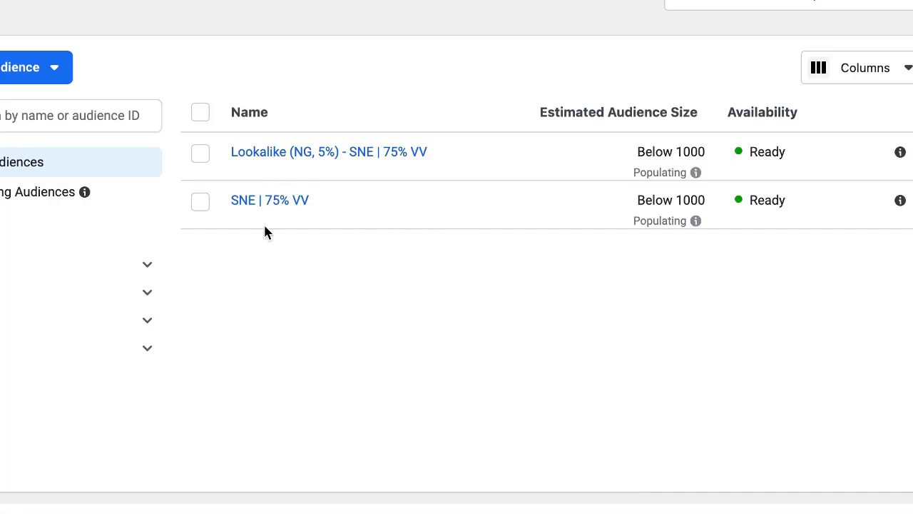
Step: Start creating another custom audience with Facebook Page as its source
mouse_move(413, 165)
click(29, 71)
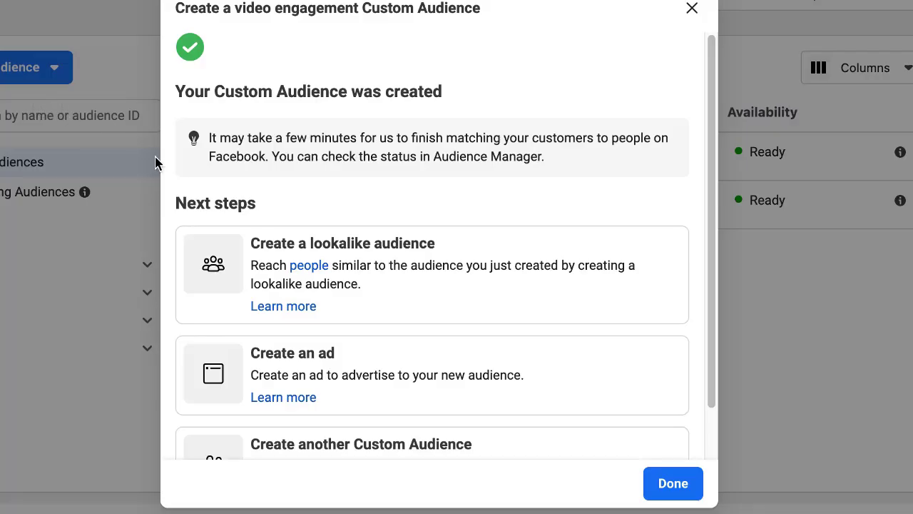
scroll(515, 264, down, 2)
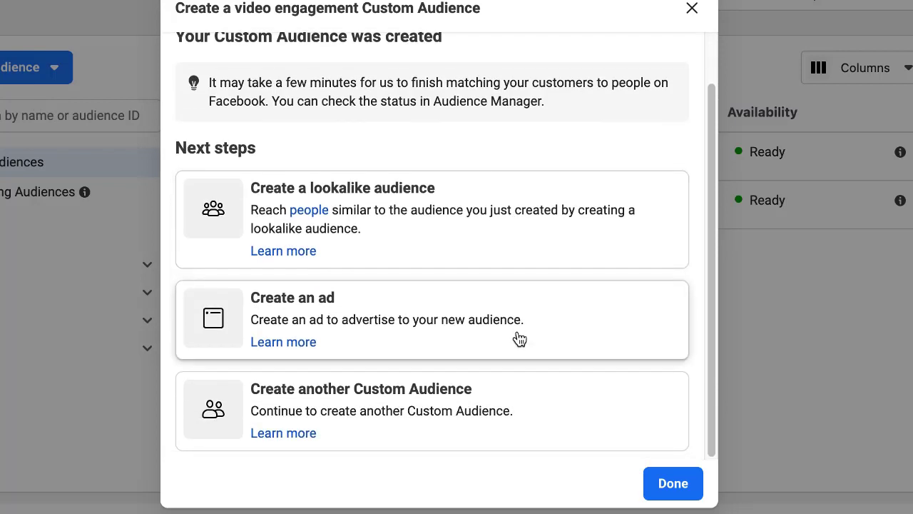
click(518, 390)
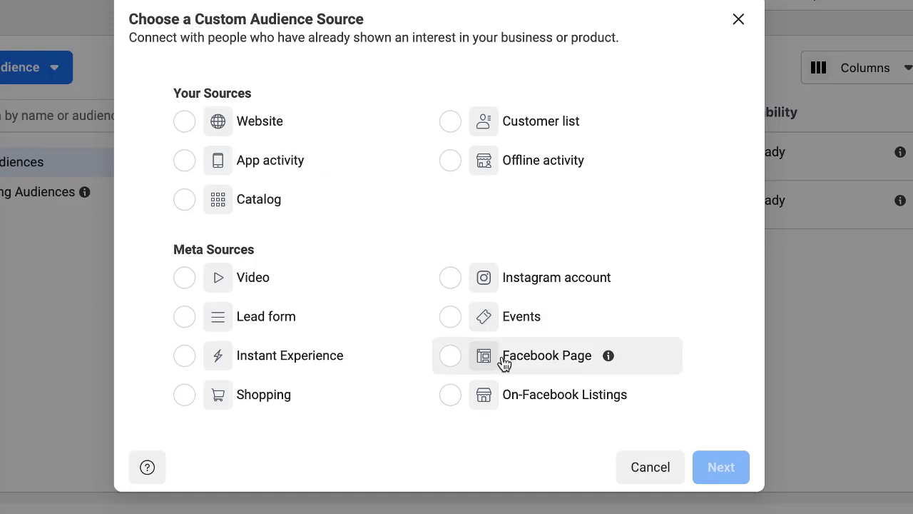
click(506, 361)
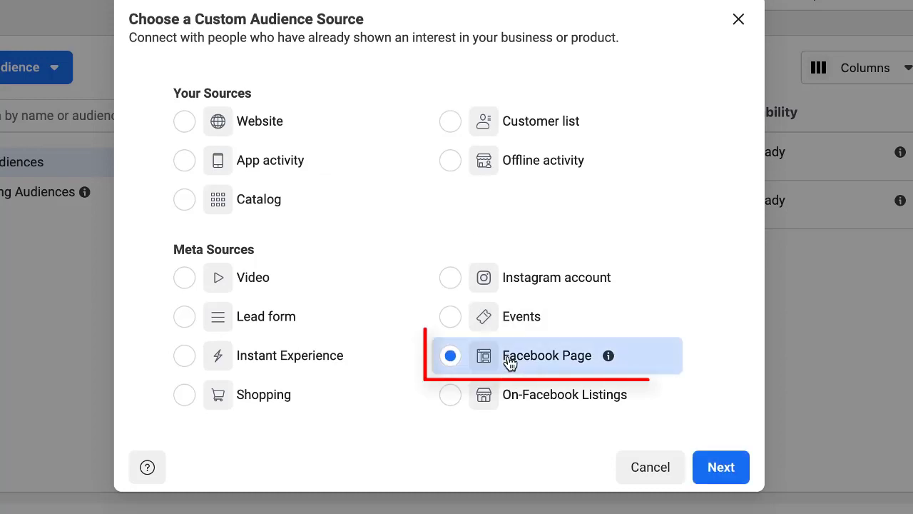
click(724, 465)
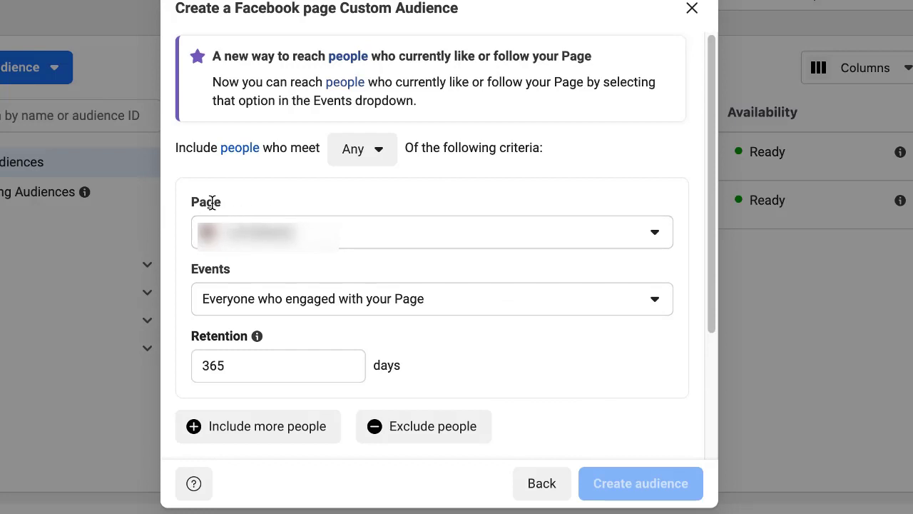
Step: Review the Events options for the Facebook page audience, keeping Everyone who engaged with your Page
click(401, 308)
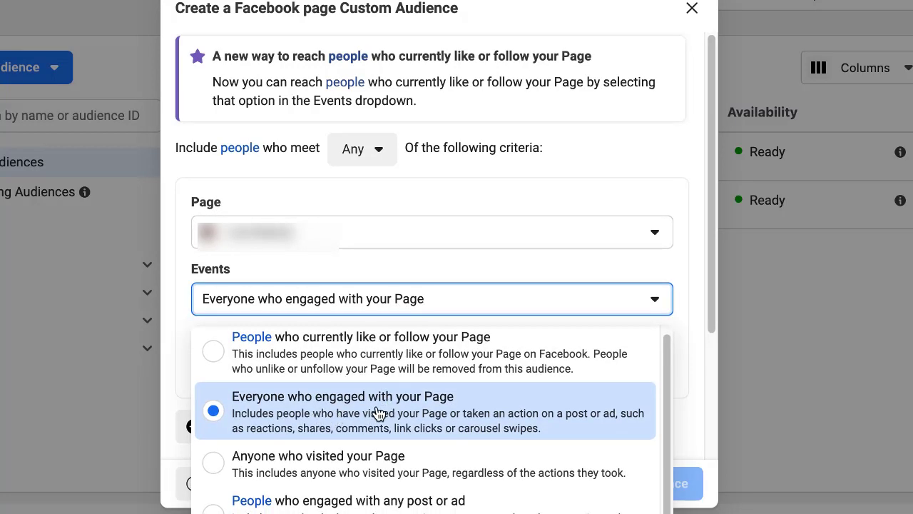
click(495, 272)
scroll(464, 273, down, 3)
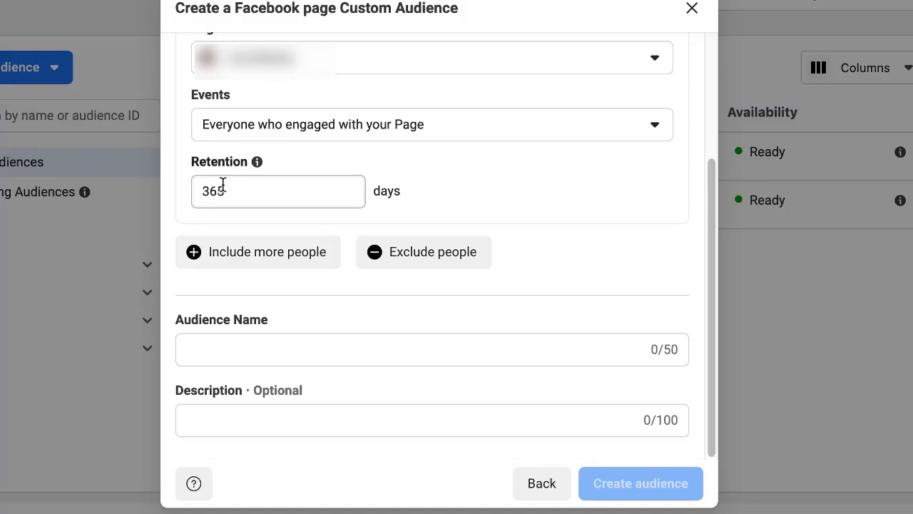
Step: Name the audience "SNE | Page Eng. | 365 Days" and create the Facebook page custom audience
click(277, 349)
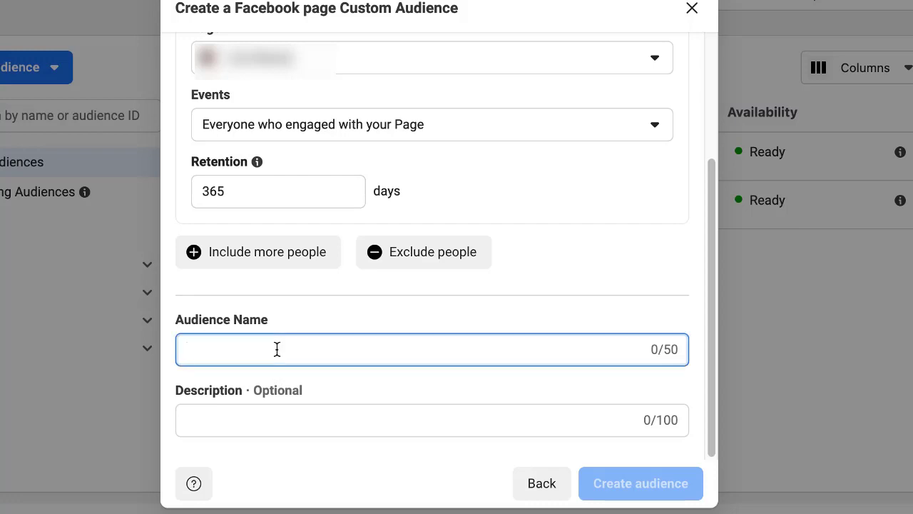
text(Page)
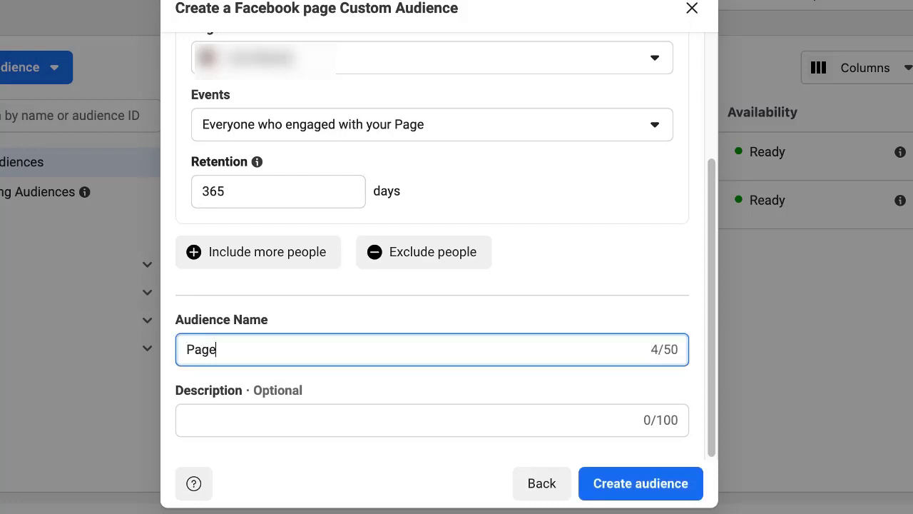
text( Eng. | 35)
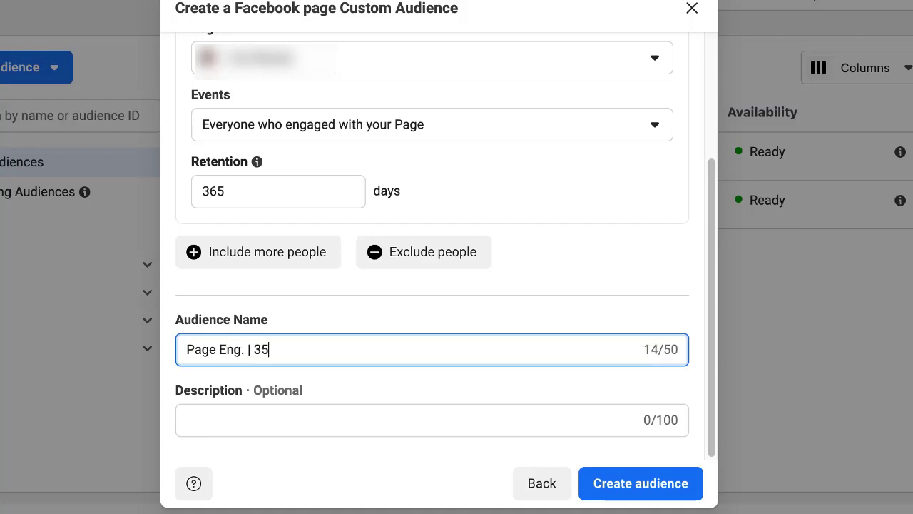
key(BackSpace)
text(65 Days)
click(190, 349)
text(SNE )
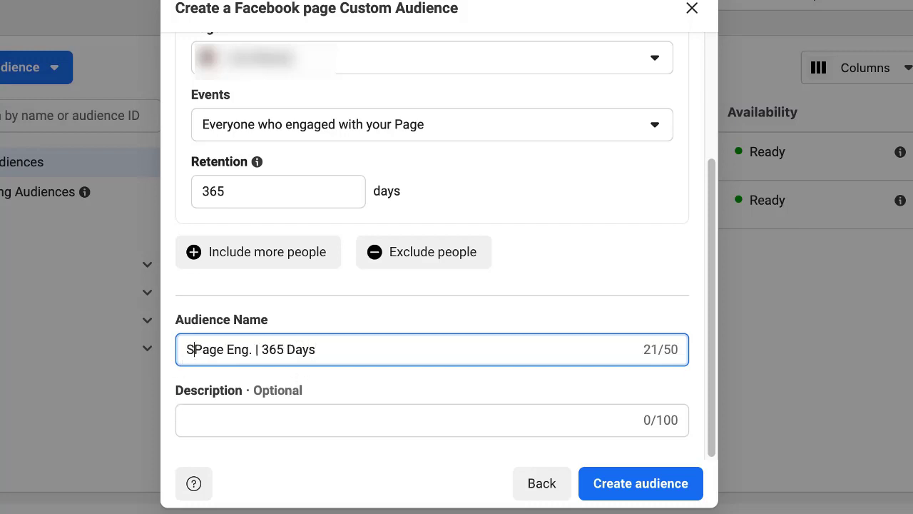
text(|)
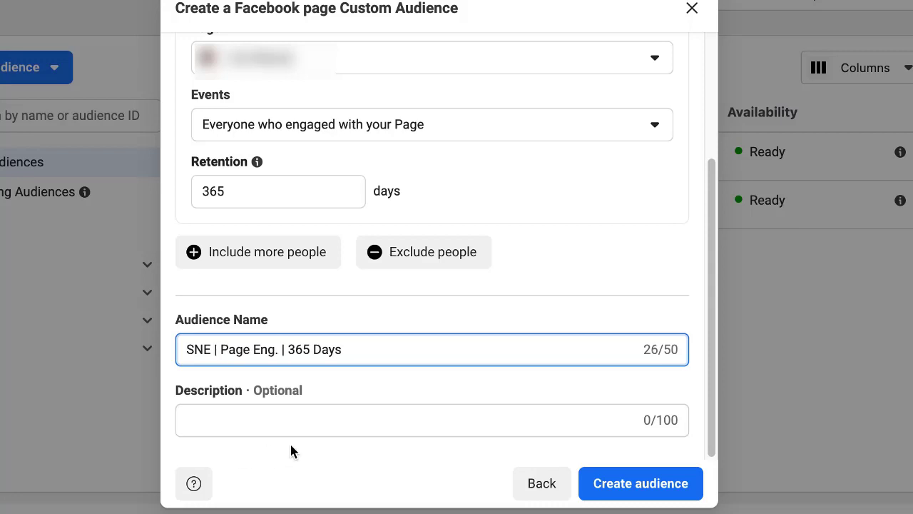
click(376, 408)
click(640, 485)
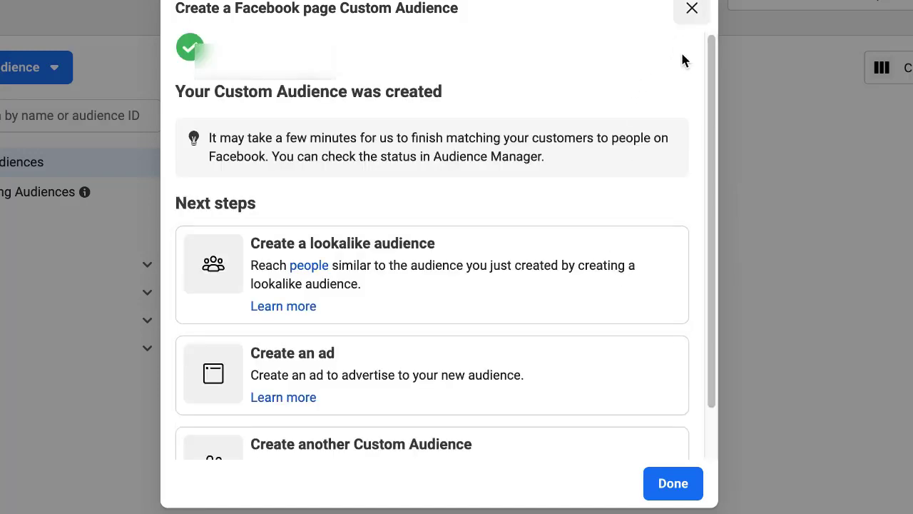
click(685, 488)
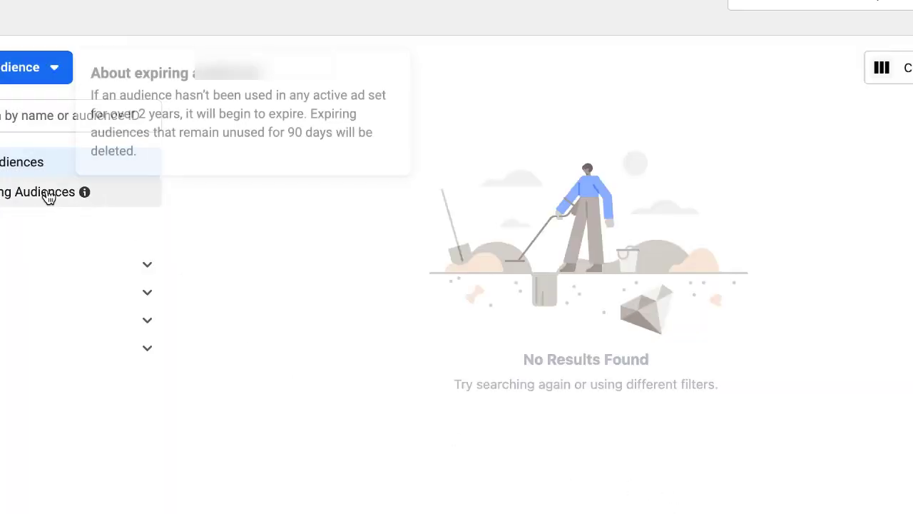
Step: Start creating a lookalike audience from the SNE | Page Eng. | 365 Days audience
click(20, 175)
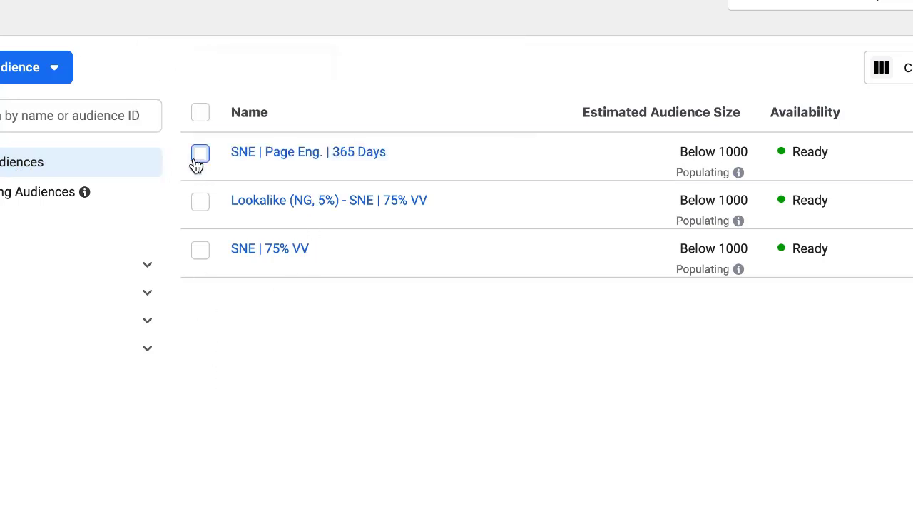
click(198, 162)
click(351, 65)
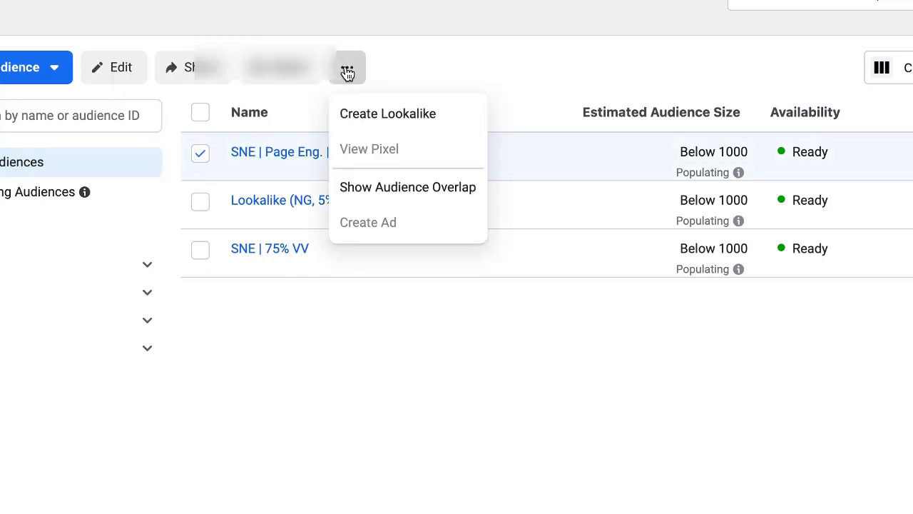
click(366, 117)
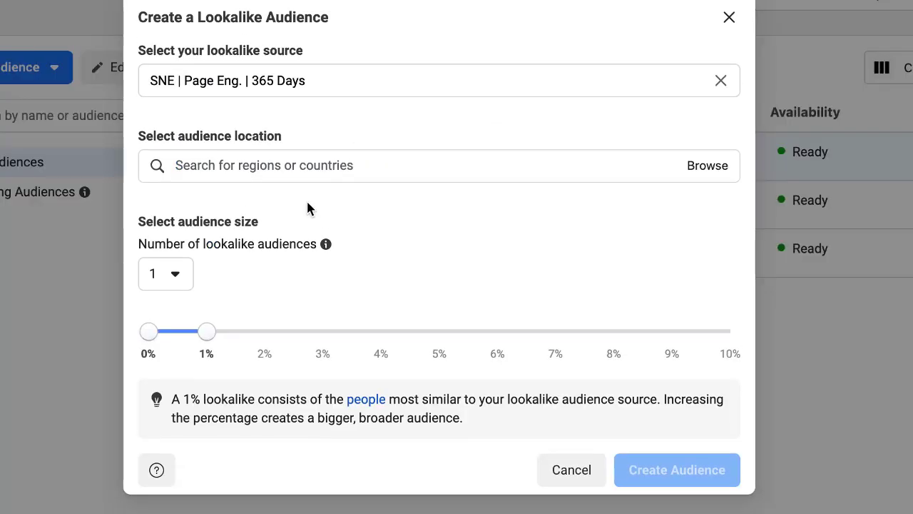
Step: Set the page engagement lookalike's location to Nigeria and its size to 5%, and create the audience
click(295, 166)
text(niger)
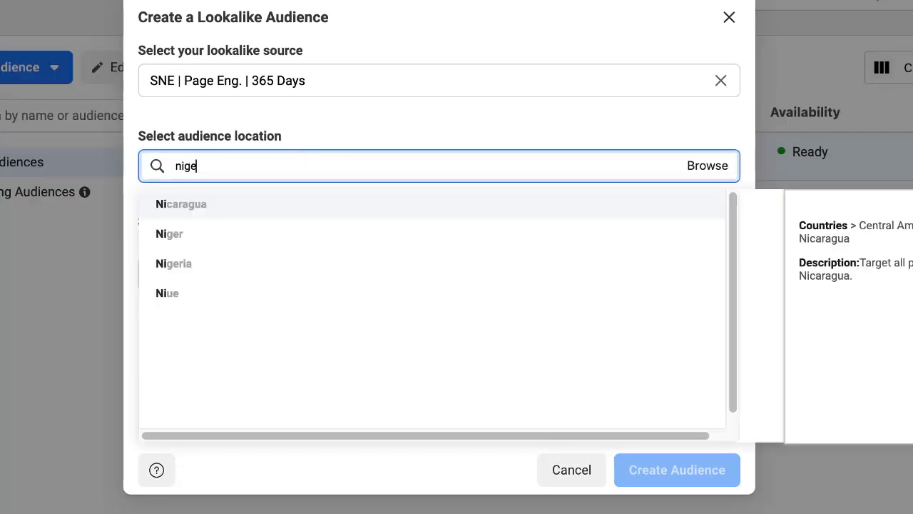
click(300, 227)
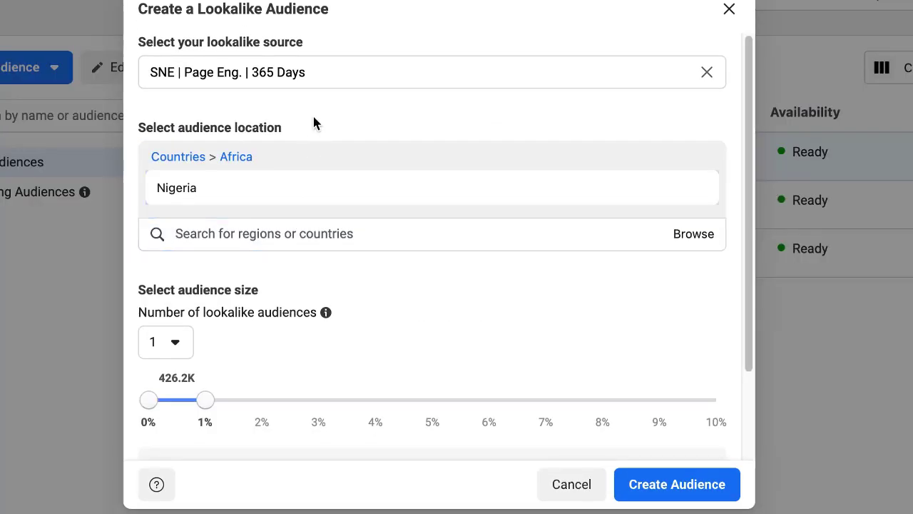
drag(212, 409, 444, 411)
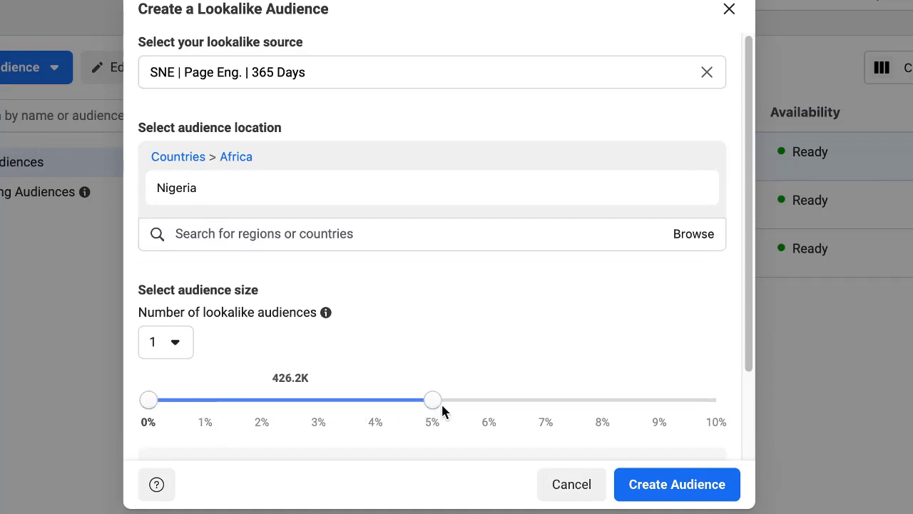
scroll(526, 336, down, 3)
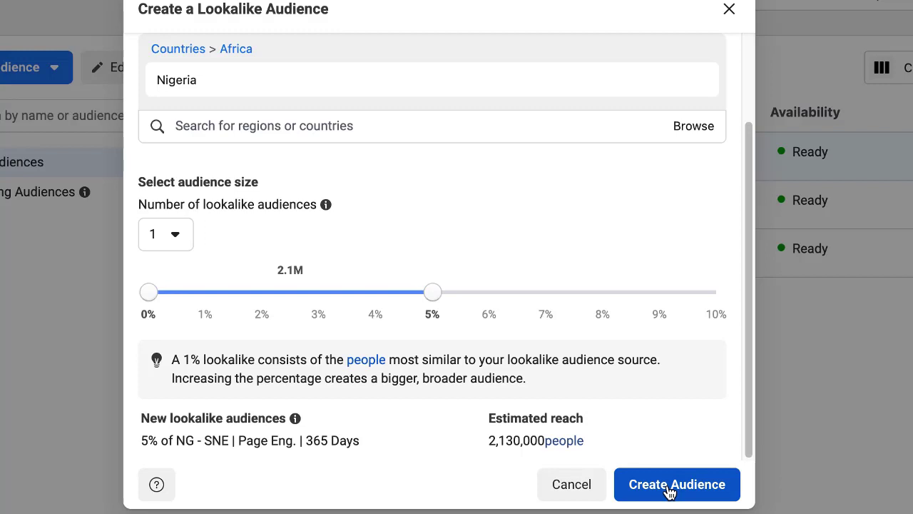
click(670, 491)
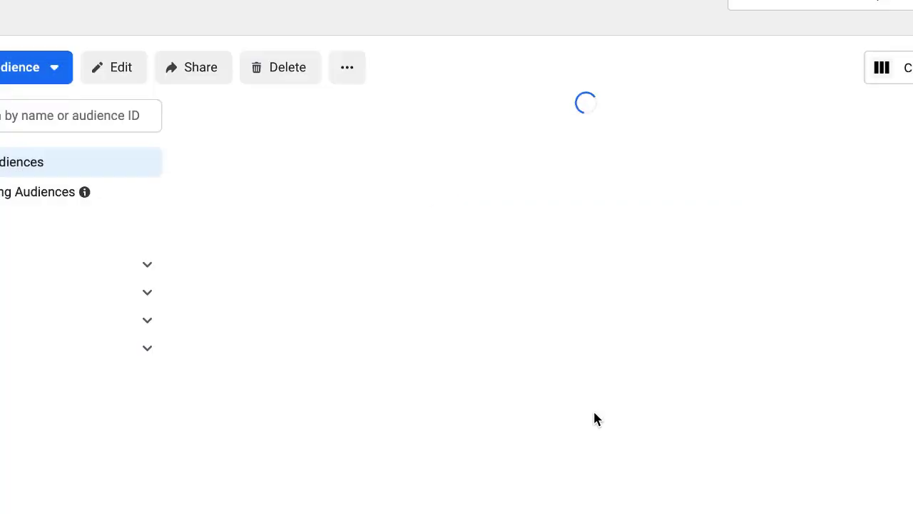